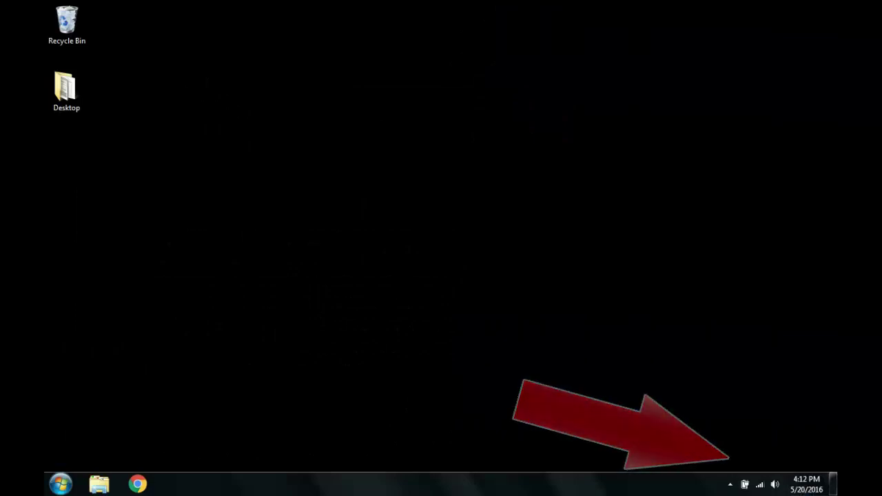
Connect the PC to the scanner's unsecured i1190WN-58533523 wireless network from the tray flyout
{"action": "mouse_move", "coordinate": [760, 488]}
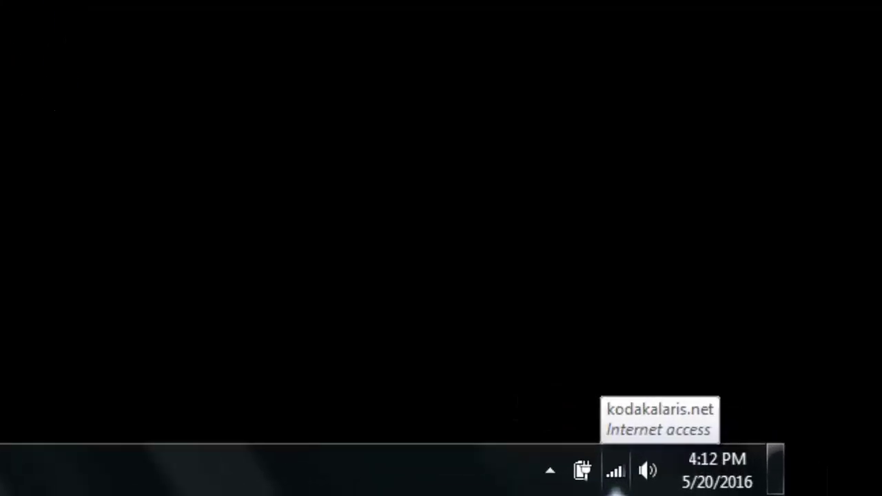
{"action": "left_click", "coordinate": [620, 482]}
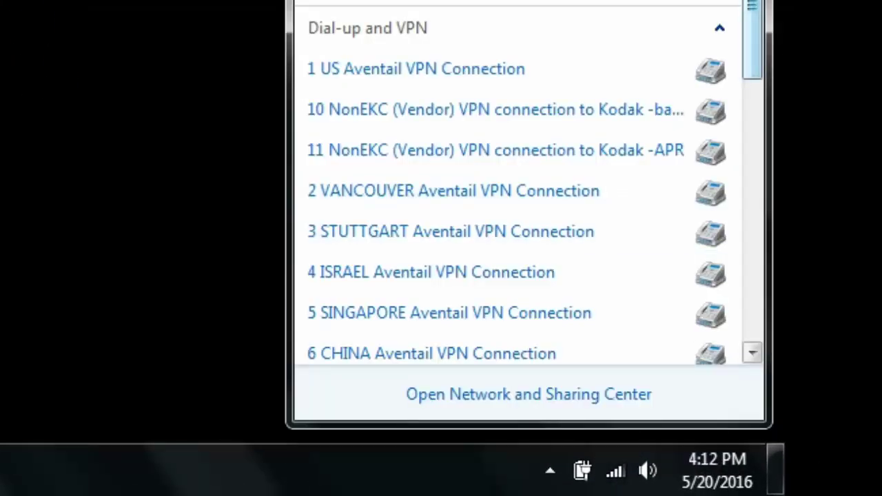
{"action": "scroll", "coordinate": [529, 182], "scroll_direction": "down", "scroll_amount": 5}
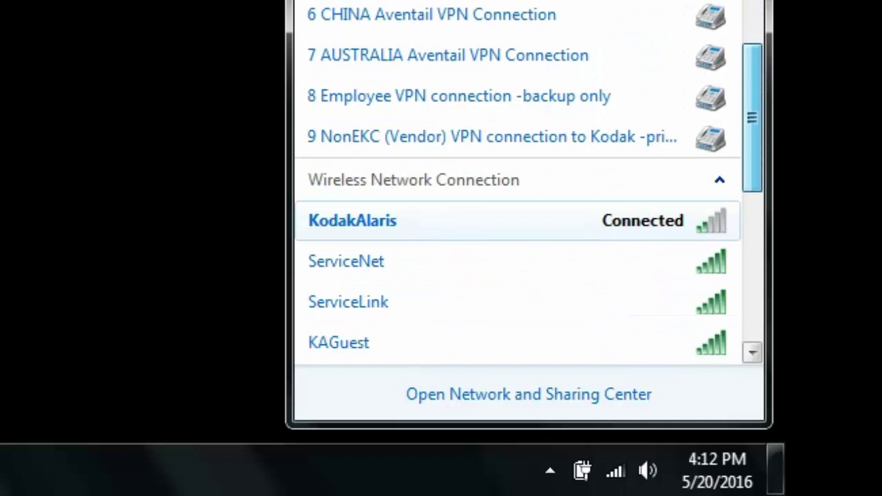
{"action": "scroll", "coordinate": [528, 183], "scroll_direction": "down", "scroll_amount": 3}
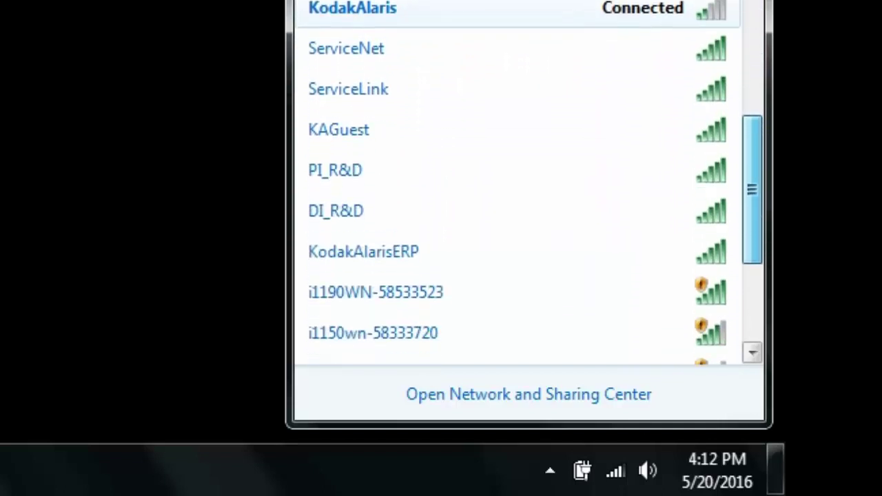
{"action": "left_click", "coordinate": [582, 276]}
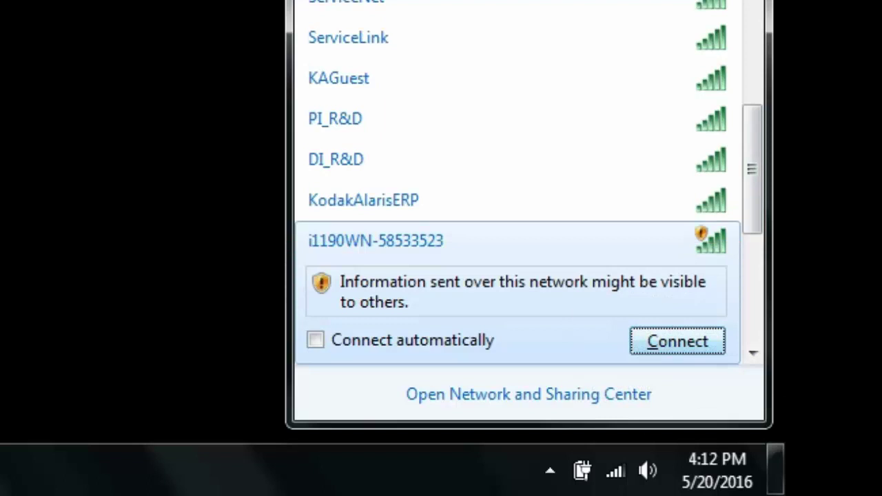
{"action": "key", "text": "Return"}
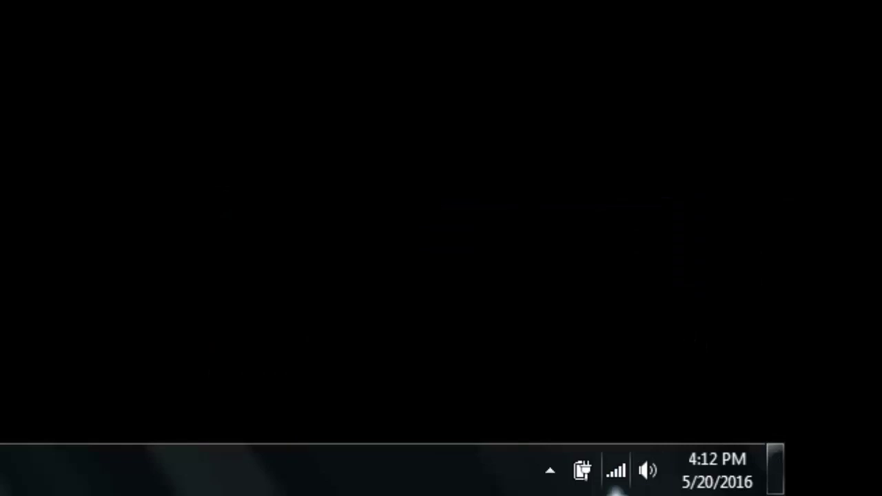
Confirm i1190WN-58533523 shows Connected in the network list, then close the list
{"action": "left_click", "coordinate": [617, 488]}
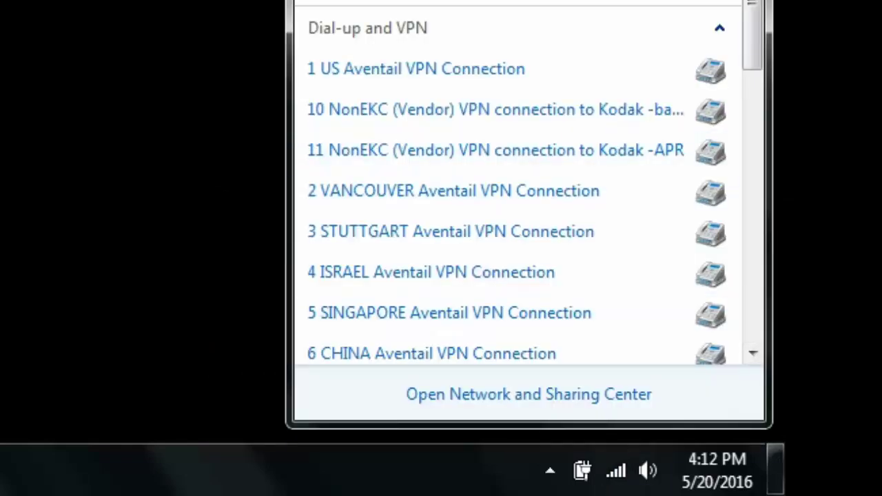
{"action": "scroll", "coordinate": [517, 256], "scroll_direction": "down", "scroll_amount": 5}
{"action": "scroll", "coordinate": [517, 256], "scroll_direction": "down", "scroll_amount": 4}
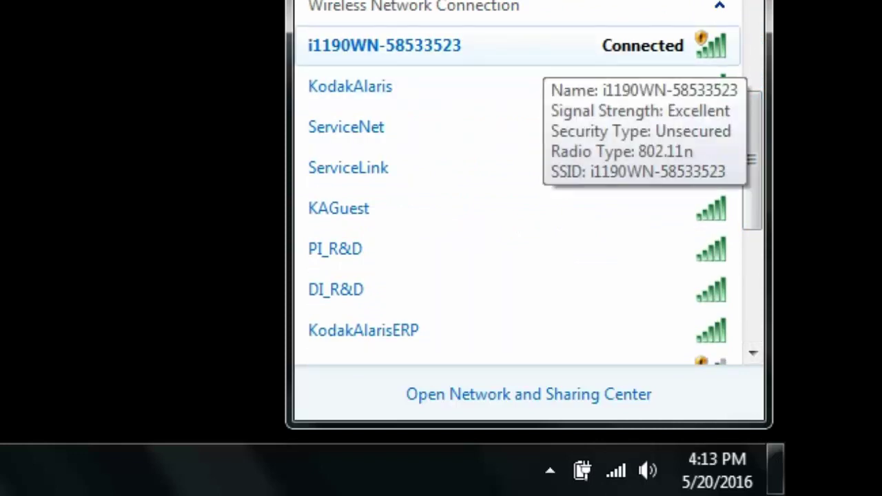
{"action": "key", "text": "Escape"}
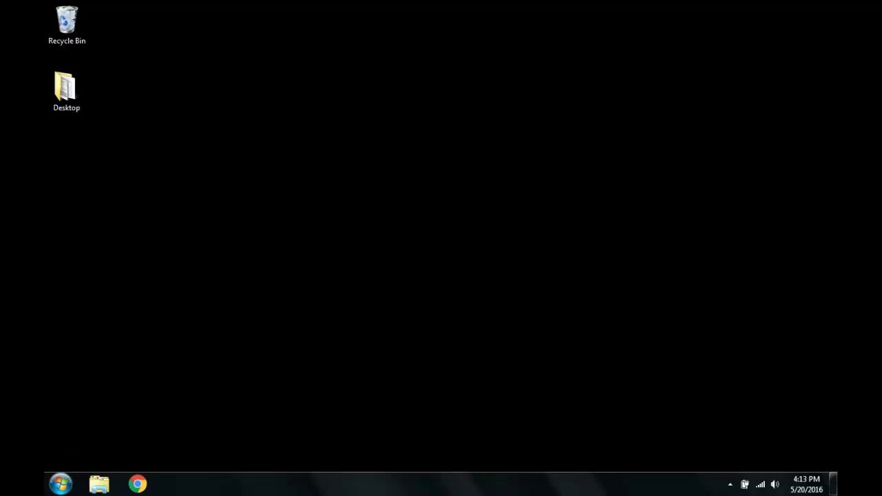
Launch Setup and Connect Scanner from Start > All Programs > Kodak > Document Imaging > i1100WN
{"action": "left_click", "coordinate": [61, 483]}
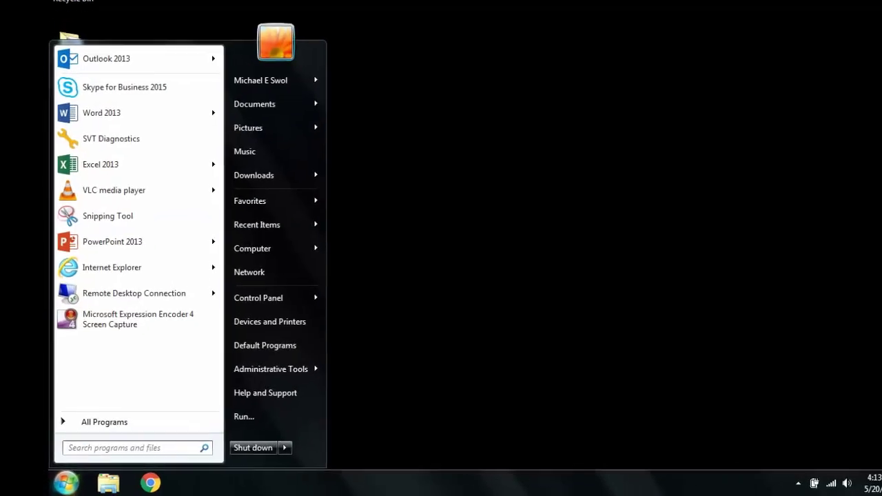
{"action": "left_click", "coordinate": [104, 422]}
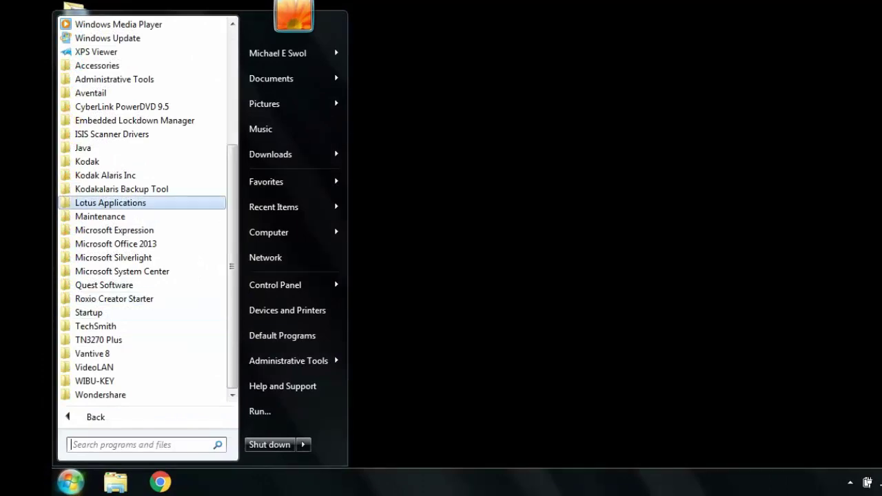
{"action": "left_click", "coordinate": [87, 161]}
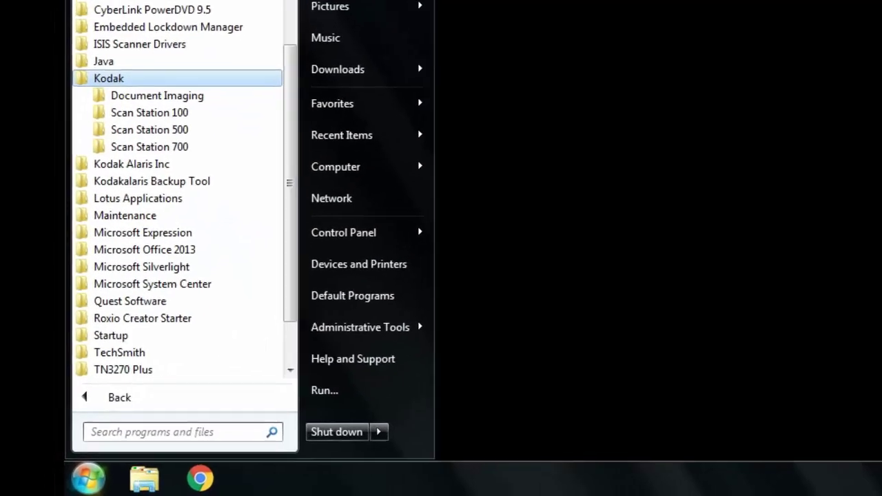
{"action": "left_click", "coordinate": [157, 95]}
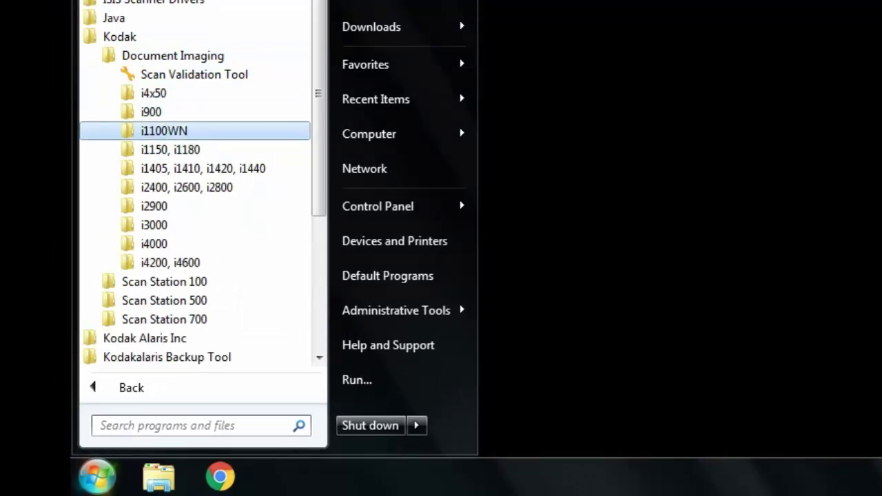
{"action": "left_click", "coordinate": [164, 130]}
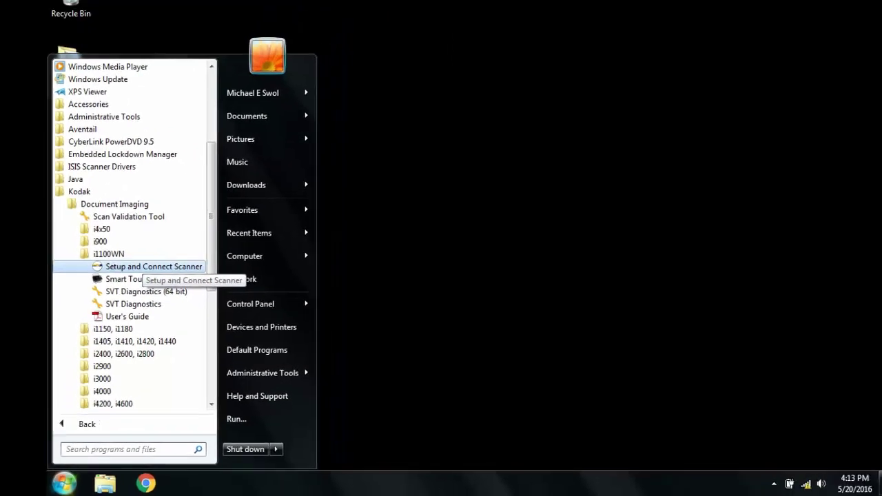
{"action": "key", "text": "Return"}
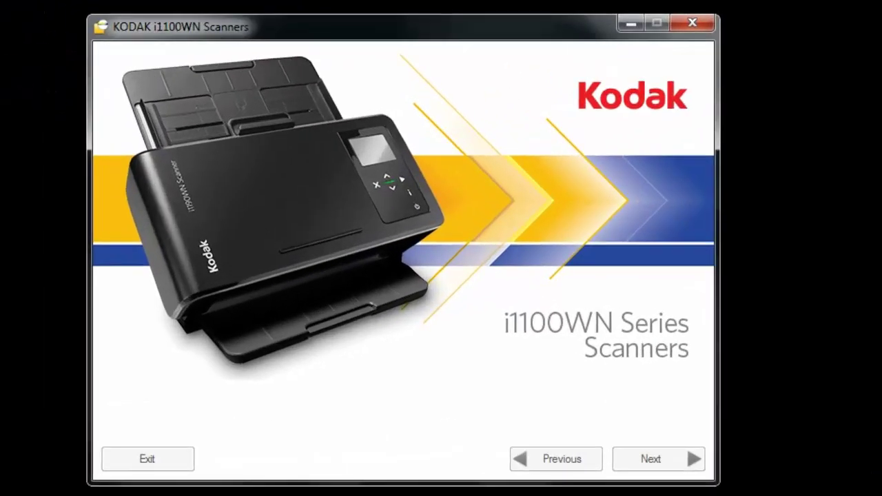
Choose the wireless computer to router to wireless scanner connection type and continue to configuration
{"action": "key", "text": "Return"}
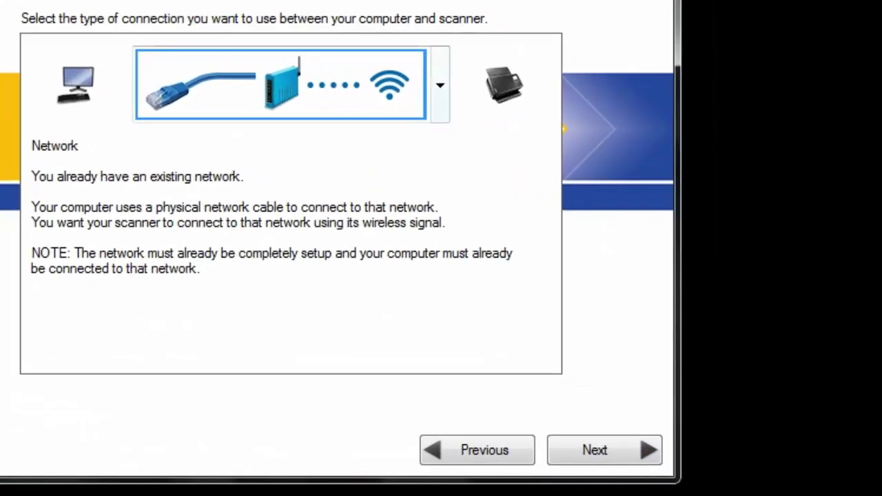
{"action": "left_click", "coordinate": [440, 85]}
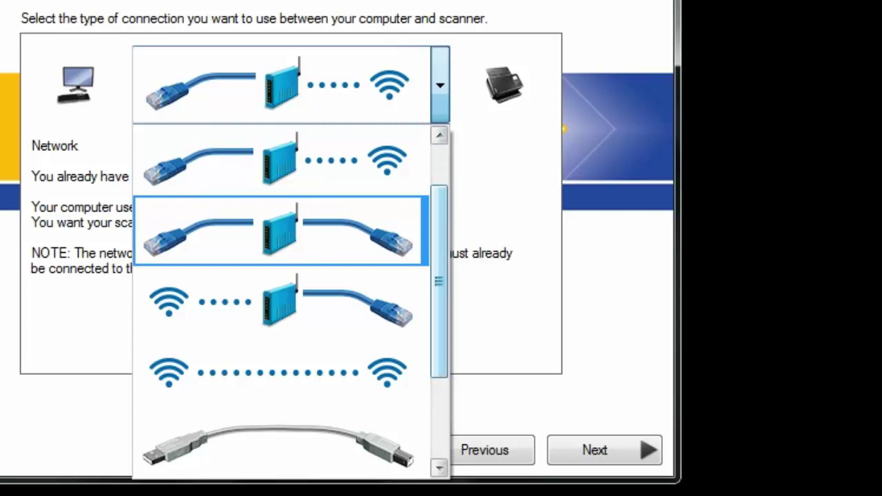
{"action": "left_click_drag", "start_coordinate": [438, 281], "coordinate": [439, 243]}
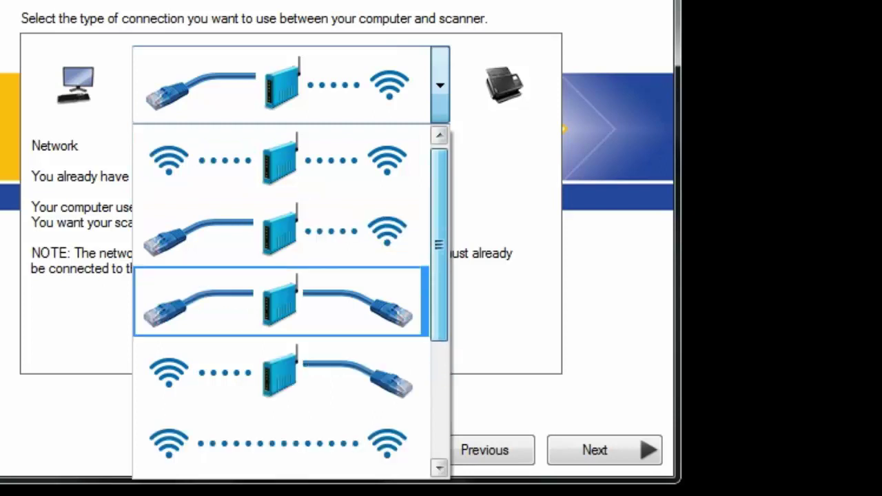
{"action": "key", "text": "Return"}
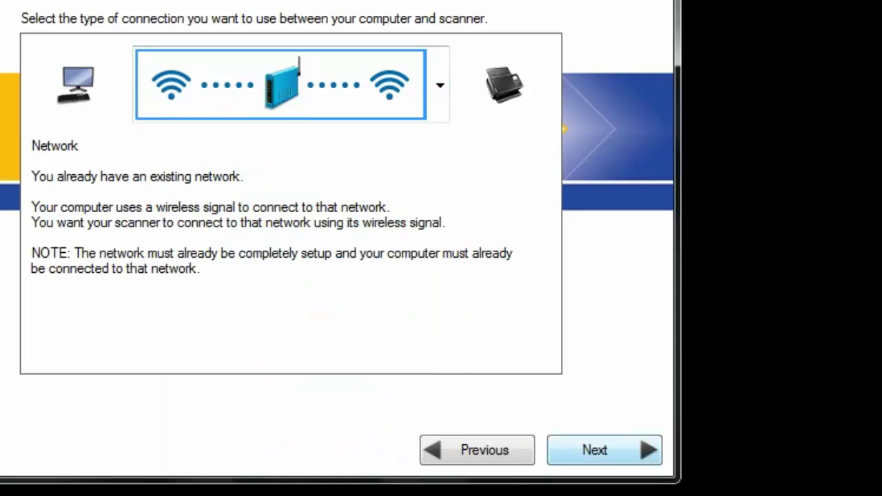
{"action": "key", "text": "Return"}
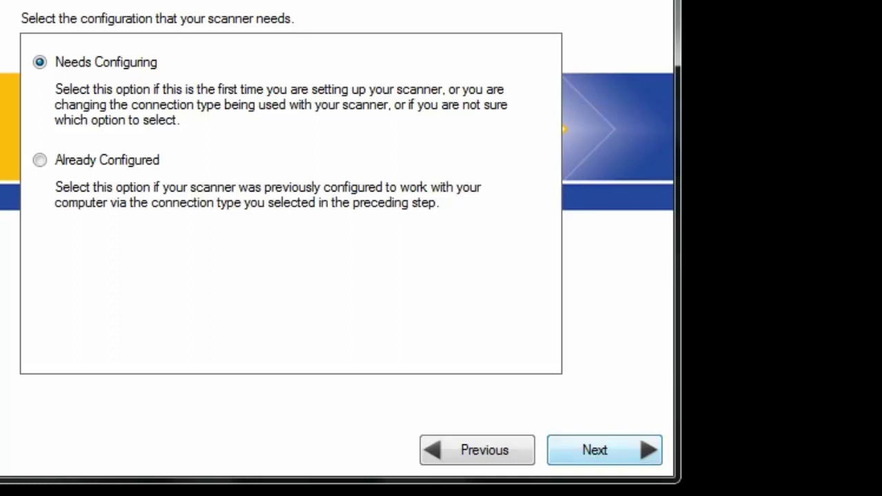
Keep Needs Configuring and pass the input tray, power supply and power-on pages
{"action": "key", "text": "Return"}
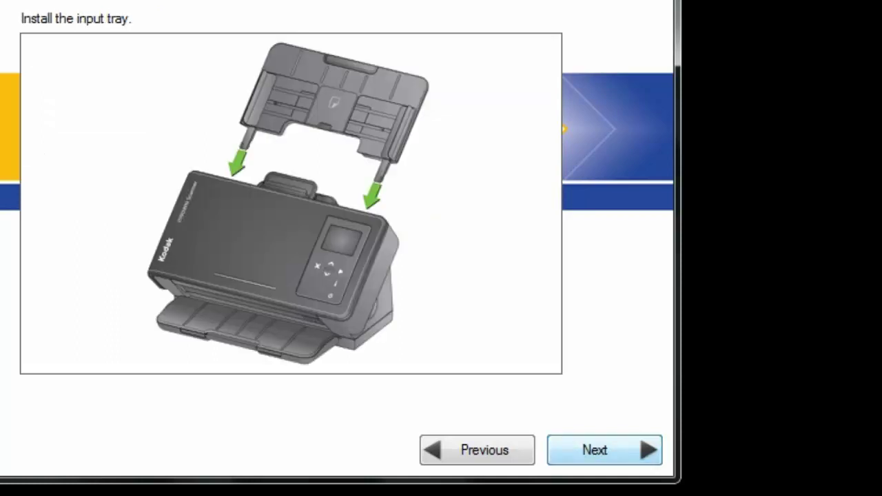
{"action": "key", "text": "Return"}
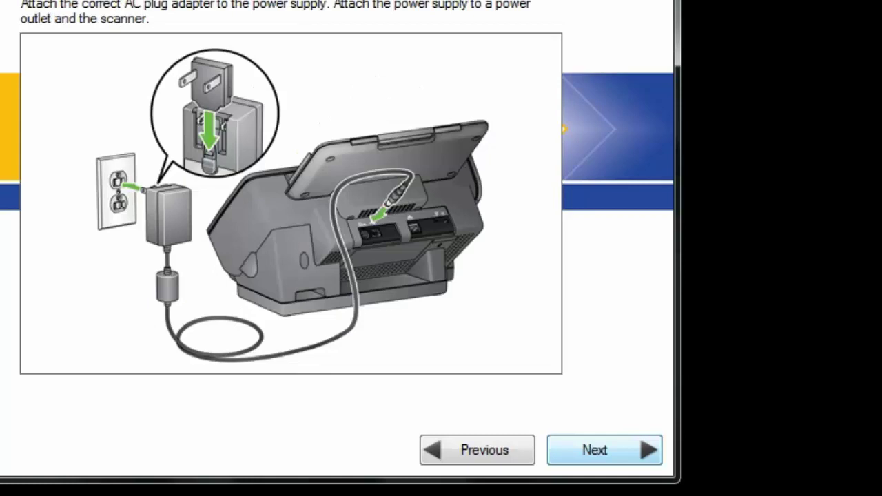
{"action": "key", "text": "Return"}
{"action": "key", "text": "Return"}
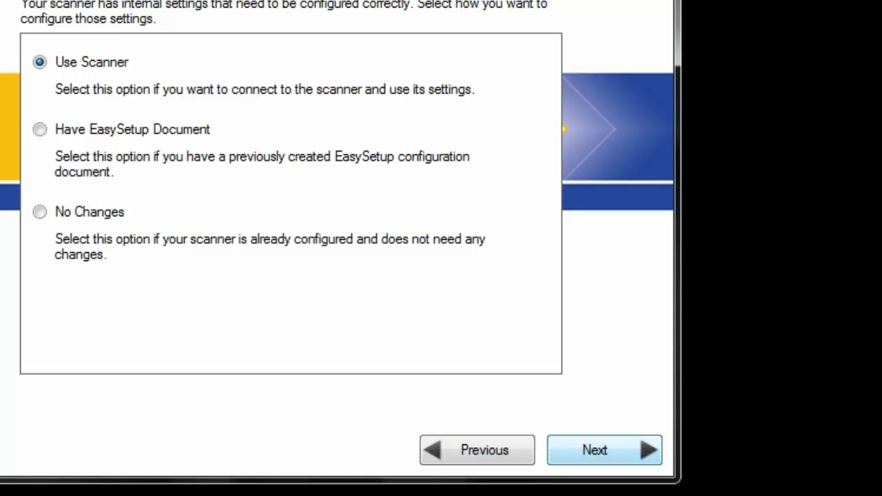
Keep Use Scanner, Wireless Directly and This computer, starting the scanner search
{"action": "key", "text": "Return"}
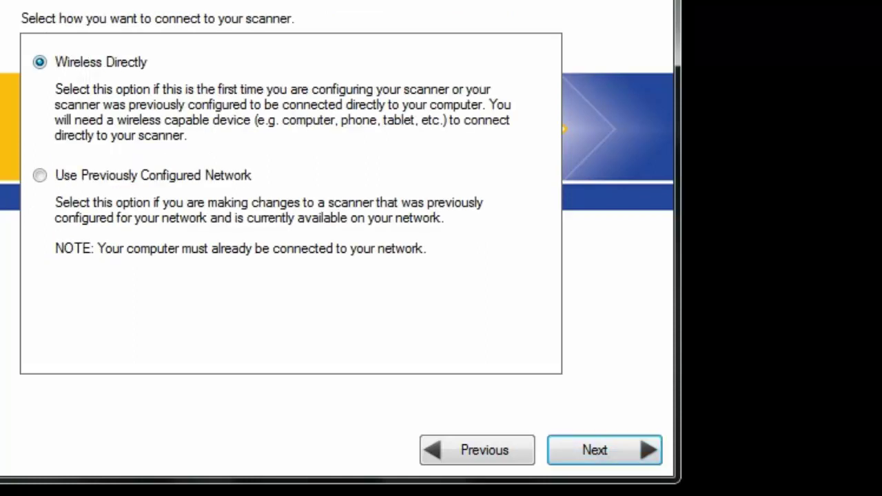
{"action": "key", "text": "Return"}
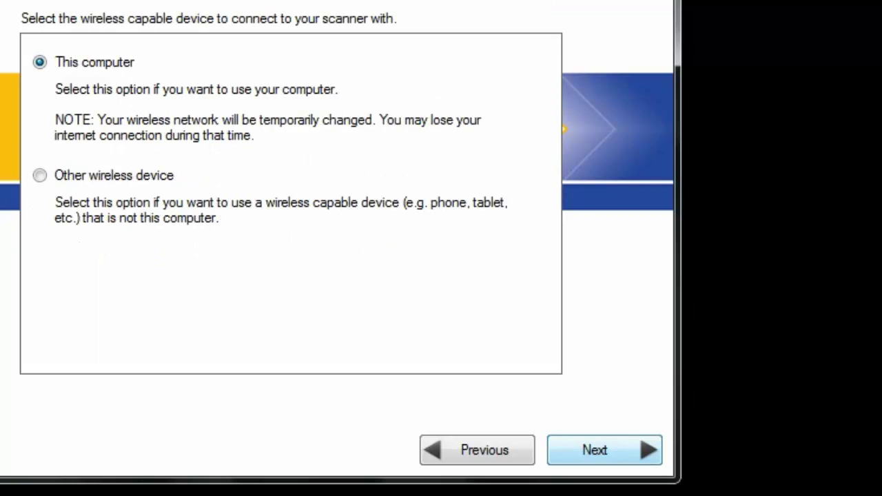
{"action": "key", "text": "Return"}
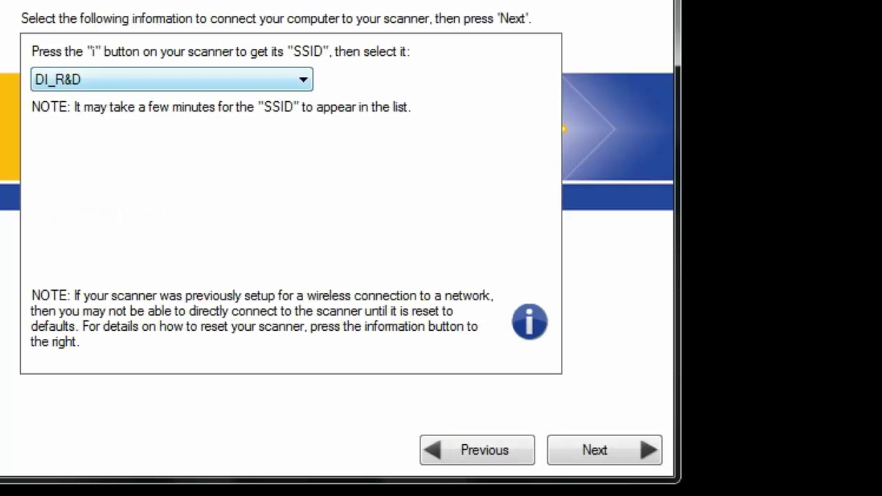
Select i1190WN-58533523 as the scanner's SSID and advance to the browser configuration explanation
{"action": "key", "text": "alt+Down"}
{"action": "key", "text": "Down"}
{"action": "key", "text": "Down"}
{"action": "key", "text": "Down"}
{"action": "key", "text": "Down"}
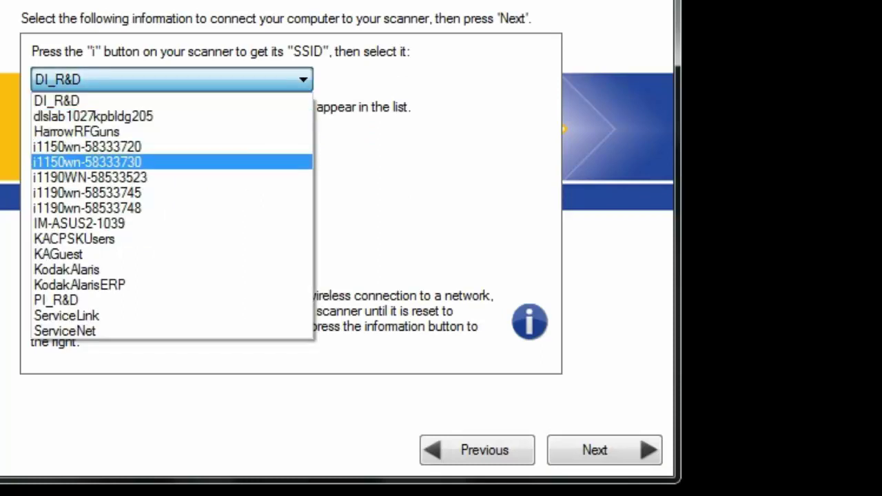
{"action": "key", "text": "Down"}
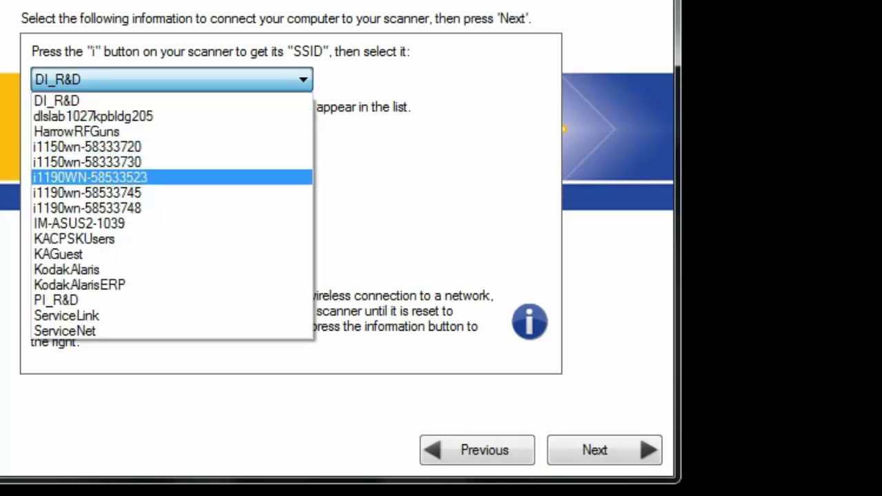
{"action": "key", "text": "Return"}
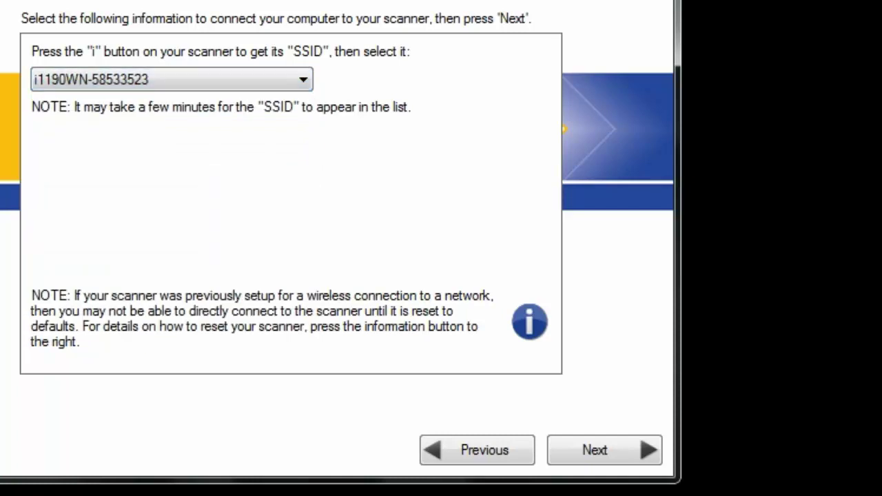
{"action": "key", "text": "Return"}
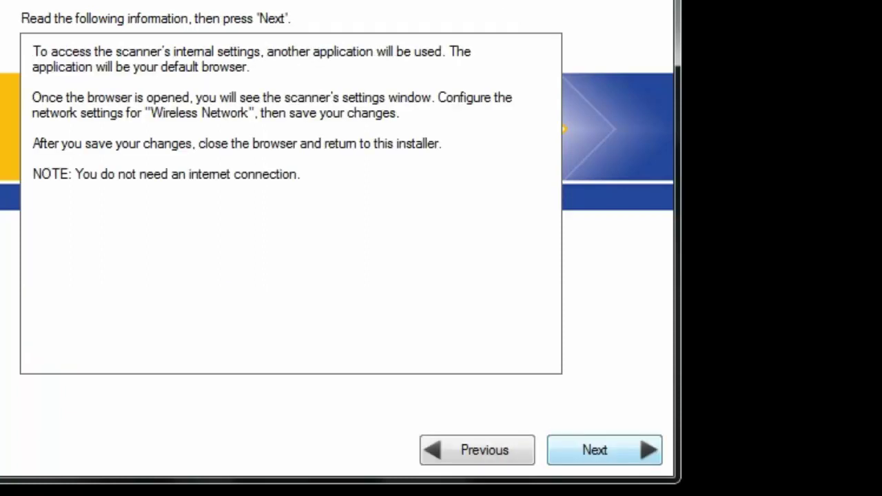
Continue past the information page so the scanner's 10.0.0.1 settings page opens in the browser
{"action": "key", "text": "Return"}
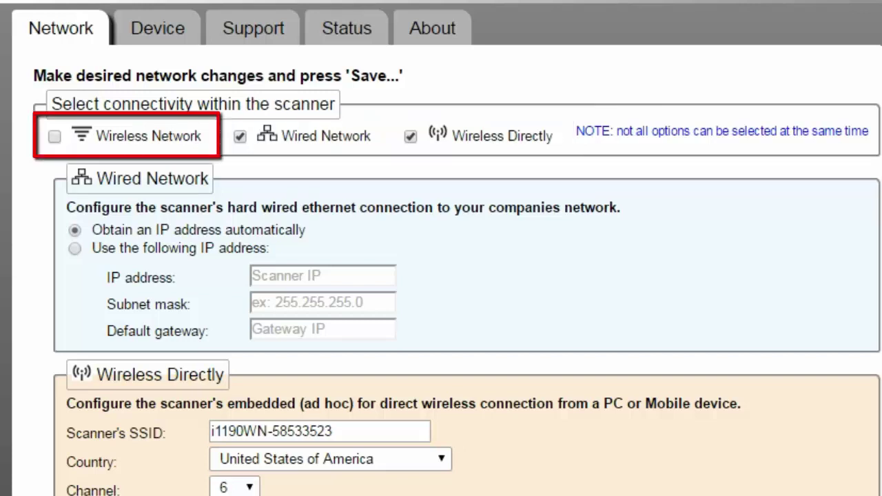
Enable Wireless Network connectivity and enter ServiceNet as the Network SSID
{"action": "left_click", "coordinate": [54, 136]}
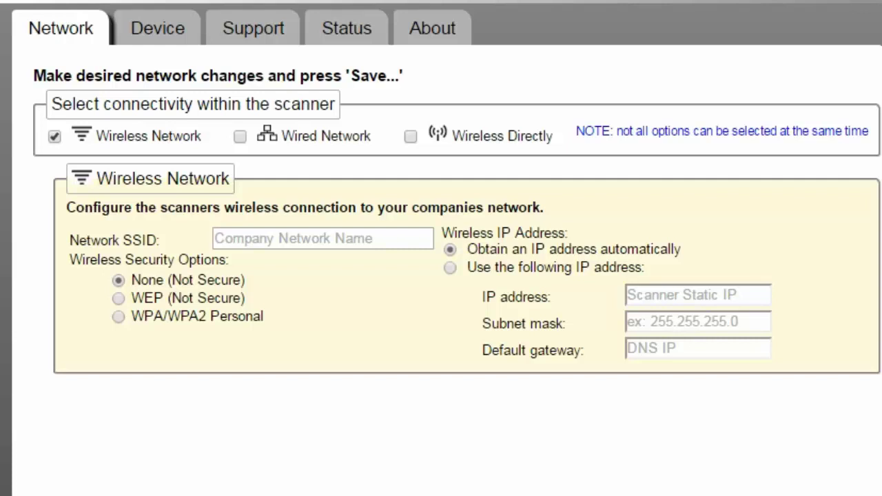
{"action": "left_click", "coordinate": [322, 239]}
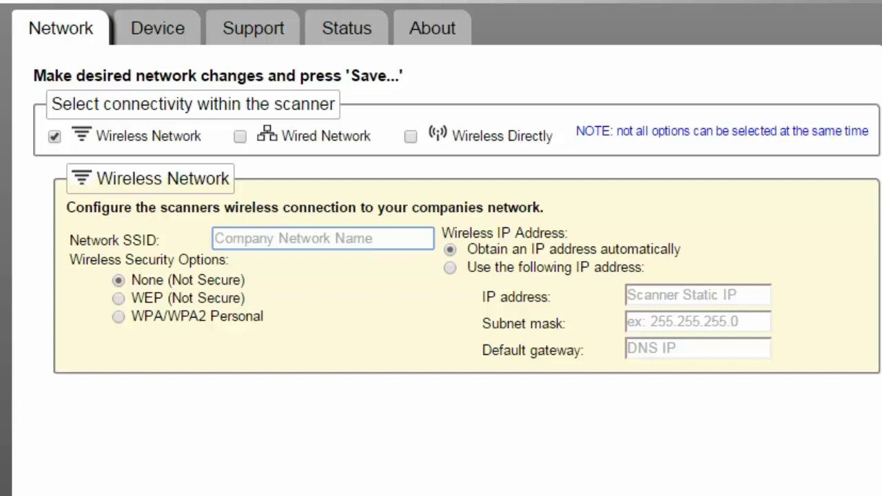
{"action": "type", "text": "ServiceNet"}
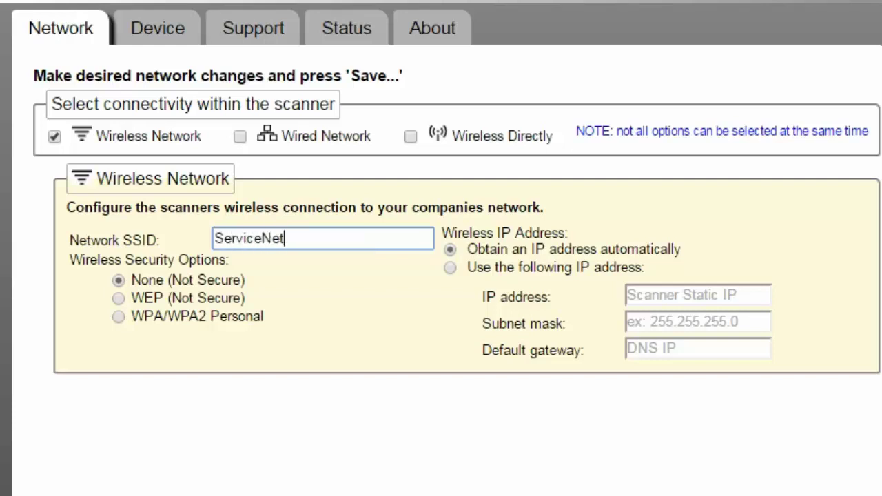
{"action": "key", "text": "Tab"}
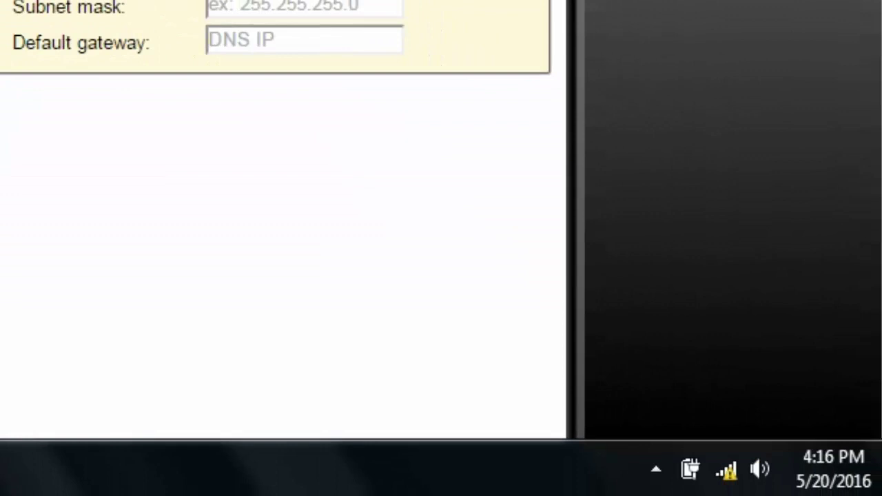
{"action": "left_click", "coordinate": [727, 487]}
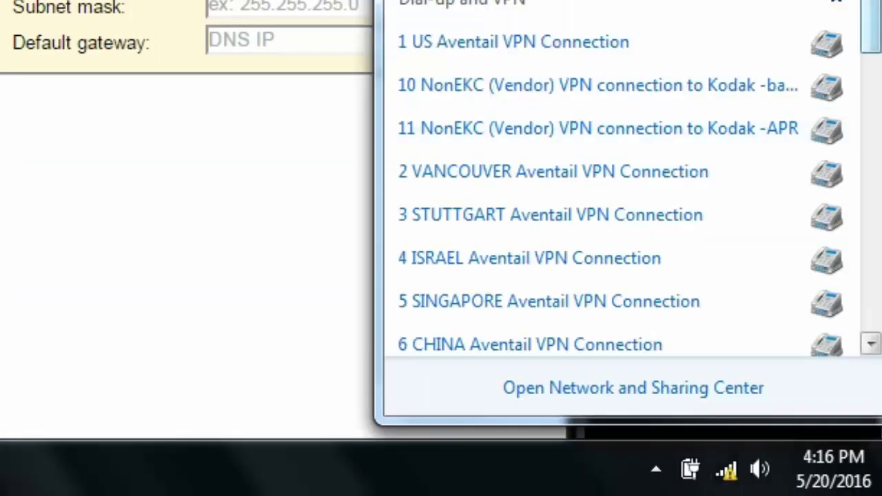
{"action": "scroll", "coordinate": [620, 158], "scroll_direction": "down", "scroll_amount": 5}
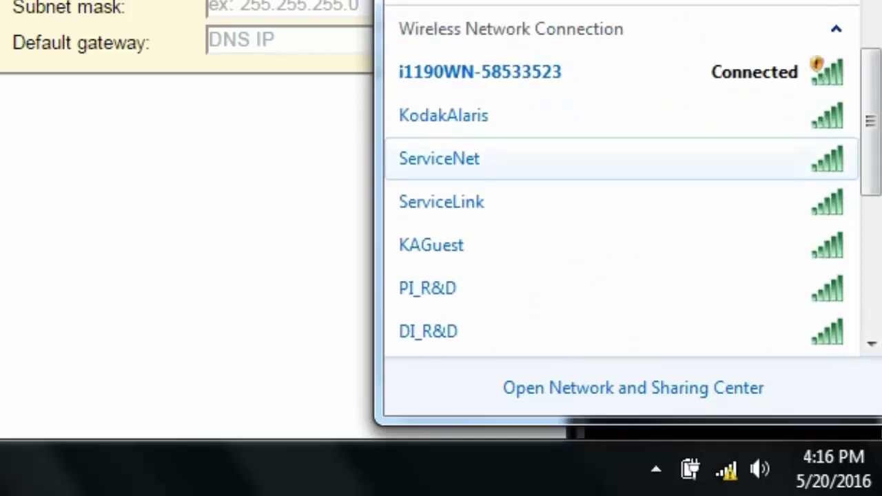
{"action": "right_click", "coordinate": [685, 159]}
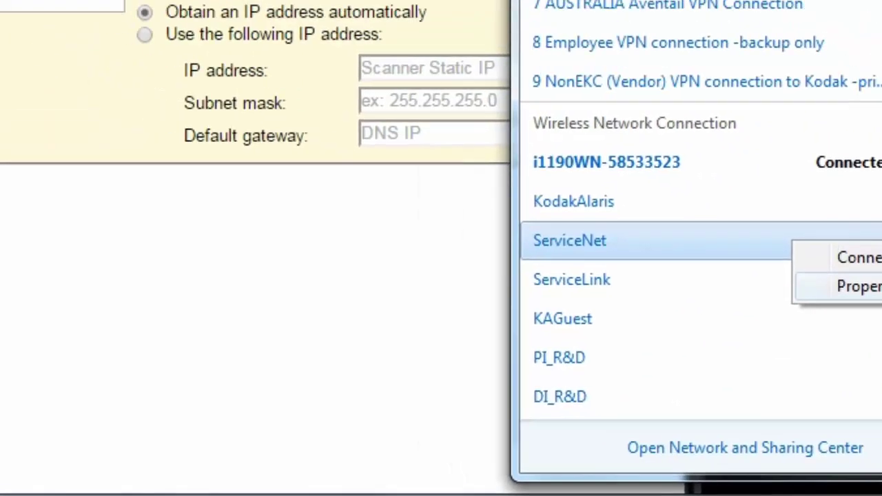
{"action": "left_click", "coordinate": [772, 208]}
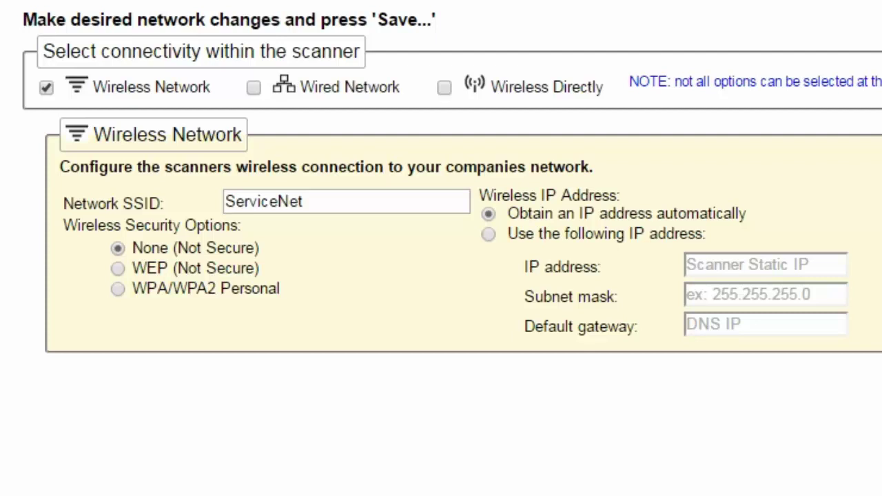
Set WPA/WPA2 Personal security with the network's security key, save it, and dismiss the success message
{"action": "left_click", "coordinate": [117, 288]}
{"action": "left_click", "coordinate": [344, 314]}
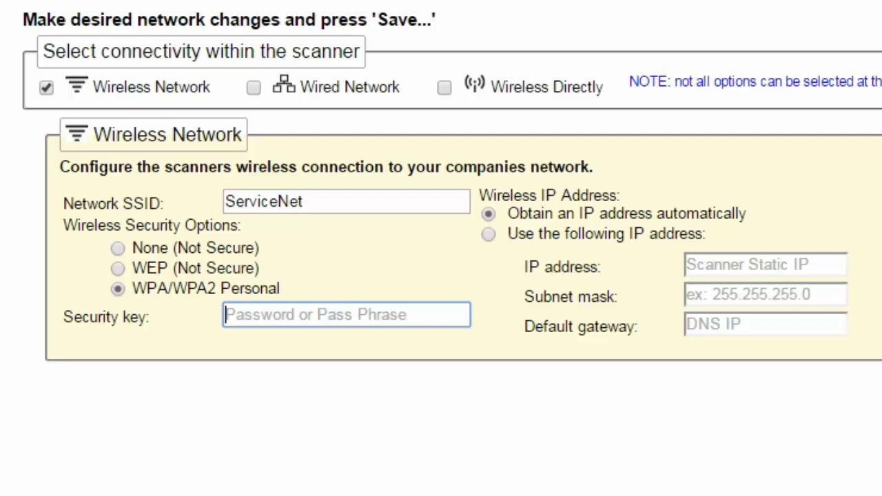
{"action": "key", "text": "Tab"}
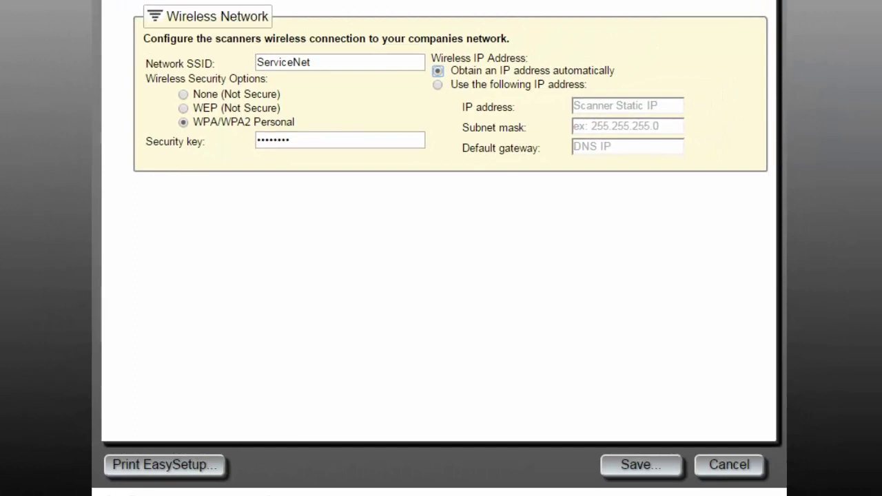
{"action": "left_click", "coordinate": [640, 464]}
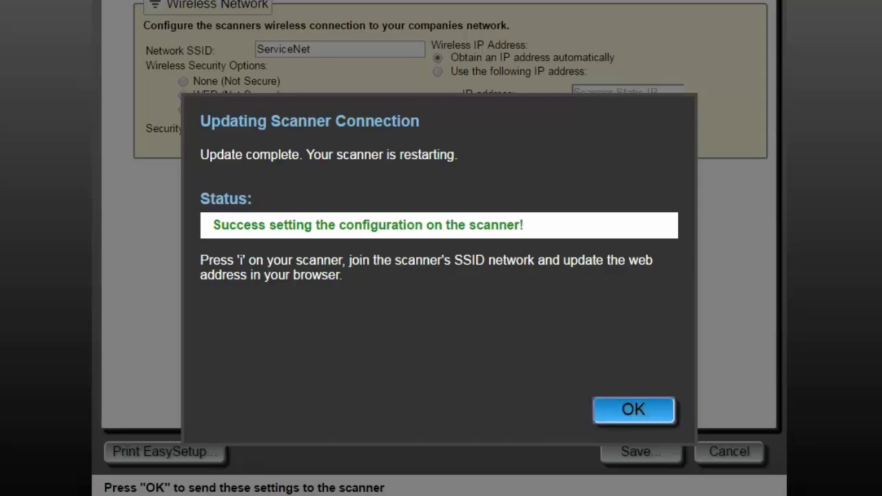
{"action": "key", "text": "Return"}
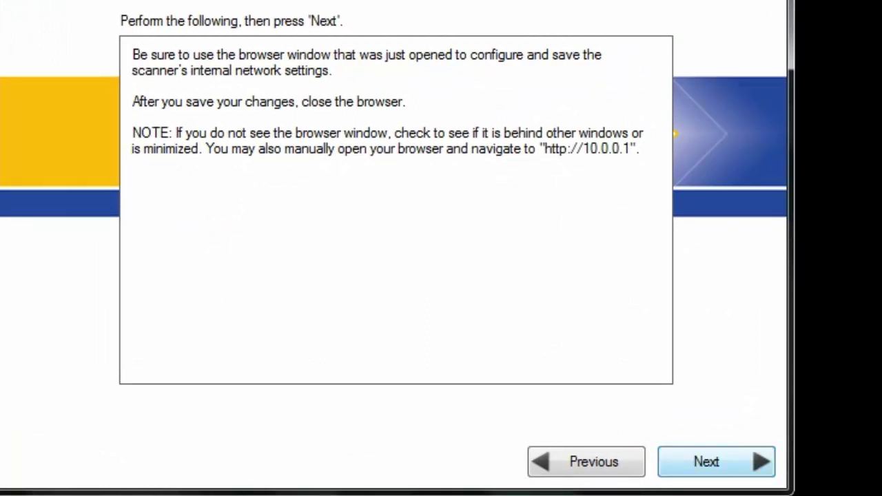
Move past the browser instructions and connect the PC to the ServiceNet network
{"action": "key", "text": "Return"}
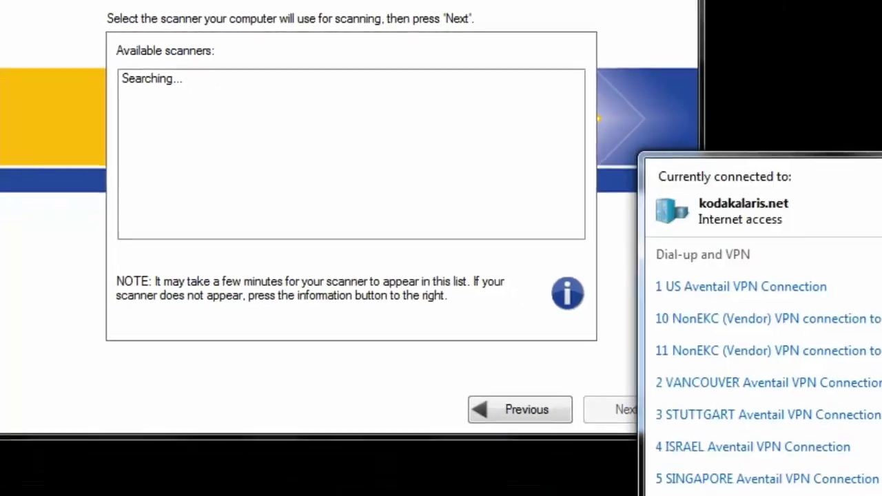
{"action": "scroll", "coordinate": [703, 290], "scroll_direction": "down", "scroll_amount": 5}
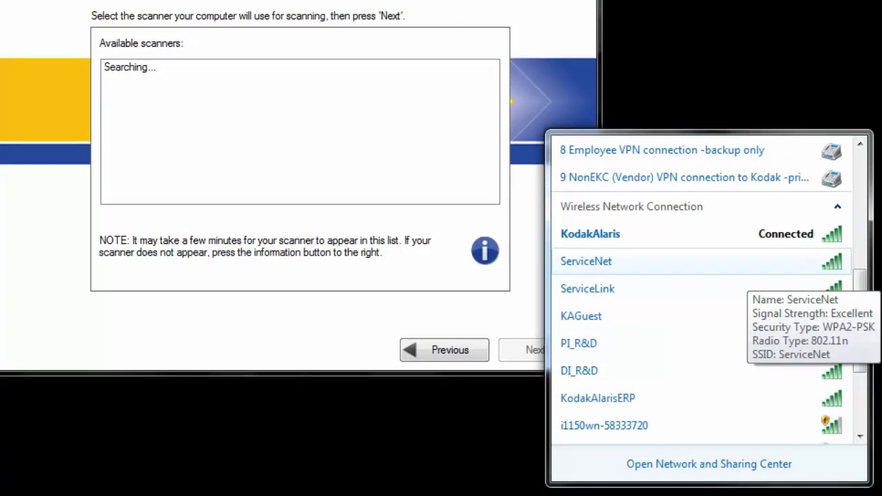
{"action": "left_click", "coordinate": [689, 265]}
{"action": "key", "text": "Return"}
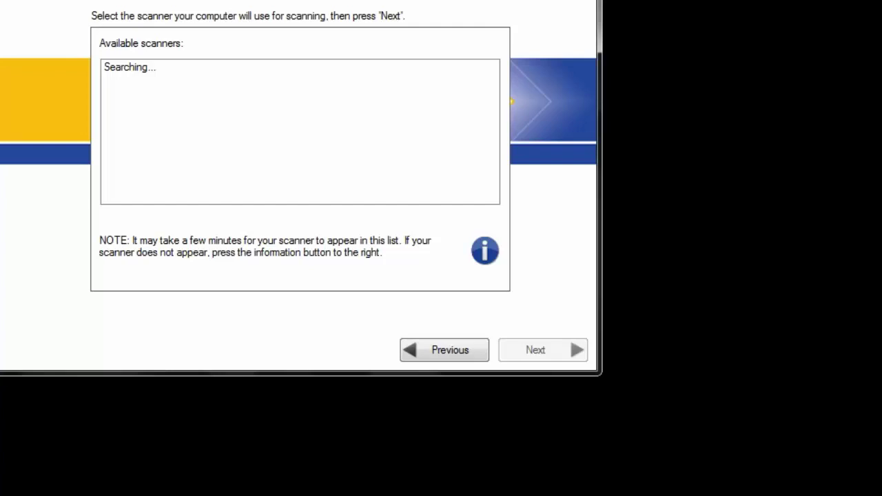
Check the network list, close it, and return the wizard to the browser instructions page
{"action": "left_click", "coordinate": [797, 495]}
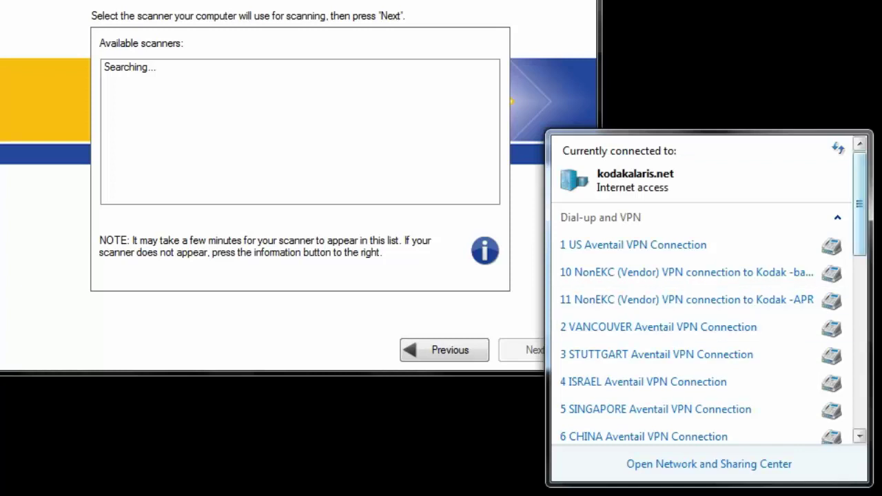
{"action": "scroll", "coordinate": [708, 310], "scroll_direction": "down", "scroll_amount": 5}
{"action": "key", "text": "Escape"}
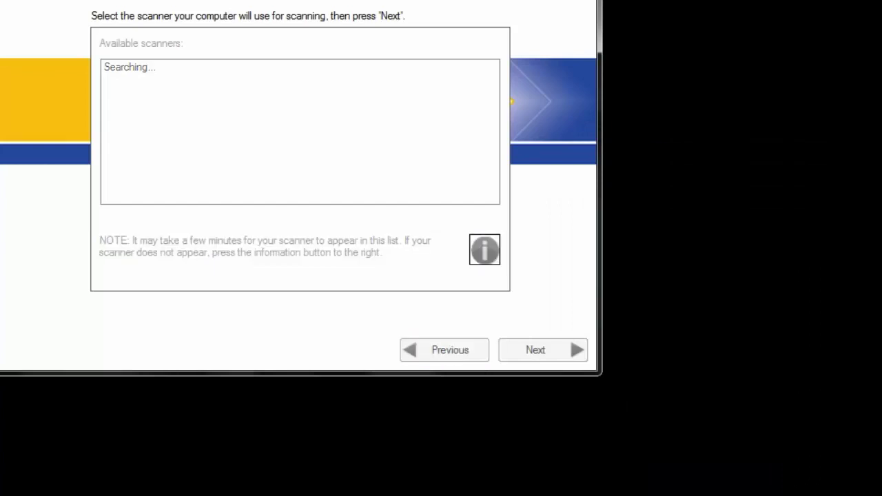
{"action": "key", "text": "Return"}
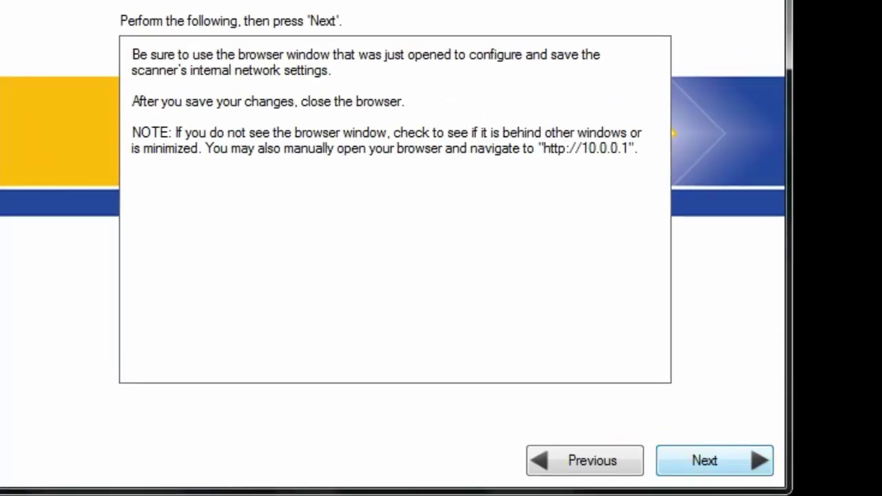
Search for scanners, select i1190WN-58533523 under Available scanners, and advance to the finishing page
{"action": "key", "text": "Return"}
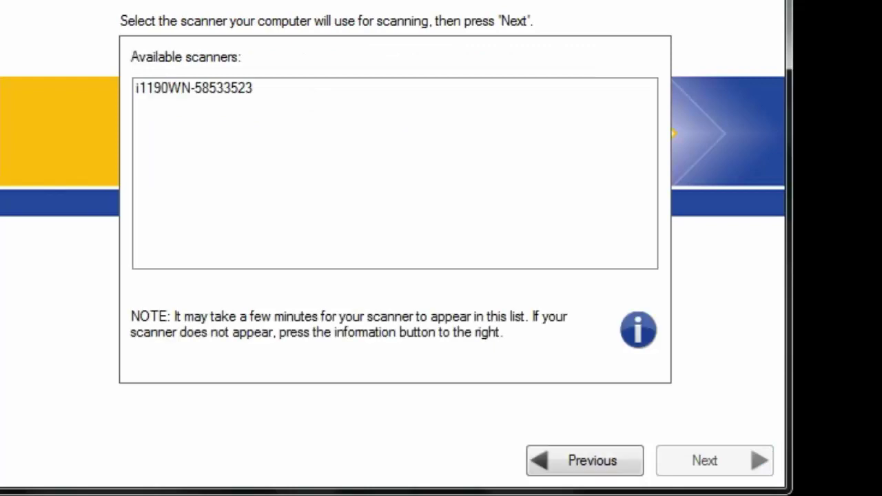
{"action": "left_click", "coordinate": [194, 87]}
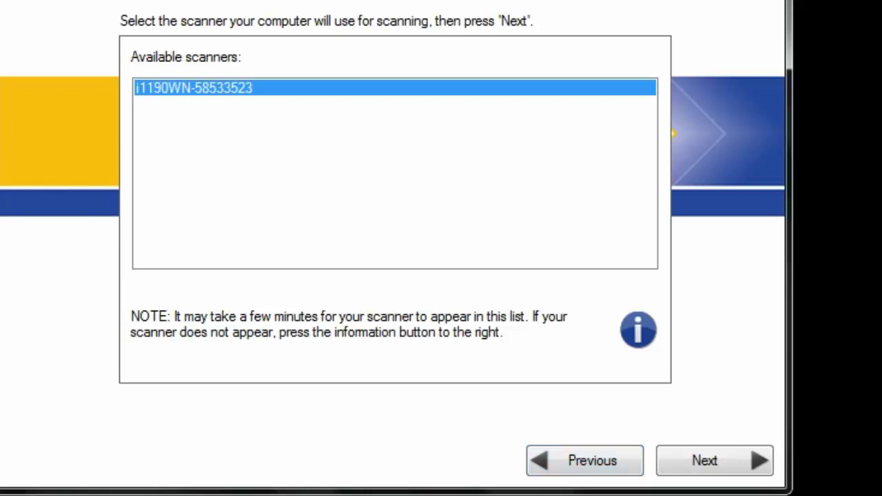
{"action": "key", "text": "Return"}
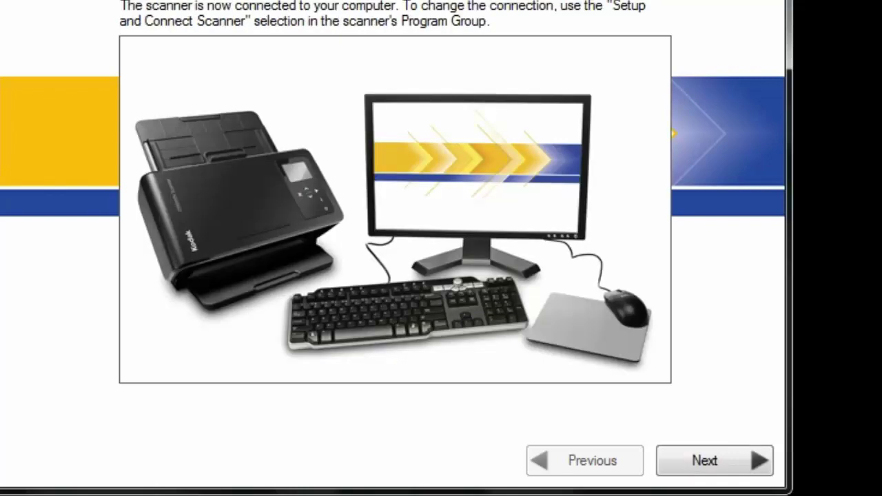
{"action": "key", "text": "Return"}
{"action": "key", "text": "Return"}
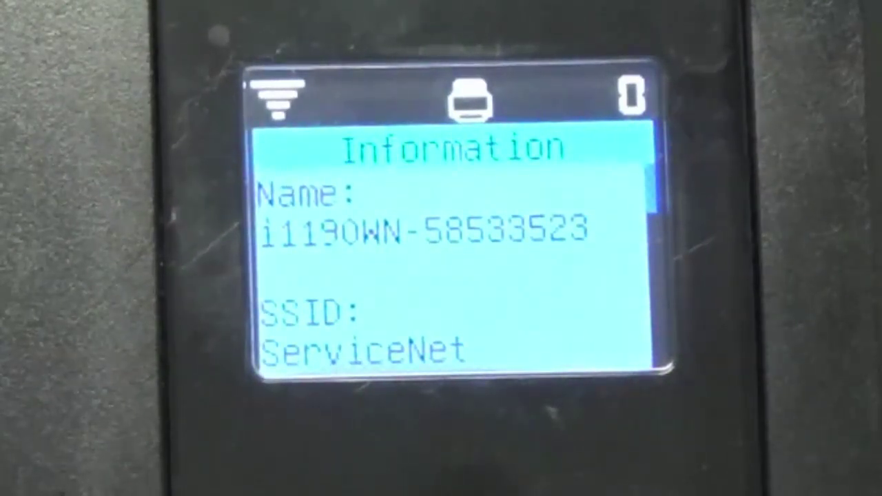
Scroll the scanner's Information screen to show wireless address 172.16.100.56 and firmware 01.01.00
{"action": "key", "text": "Down"}
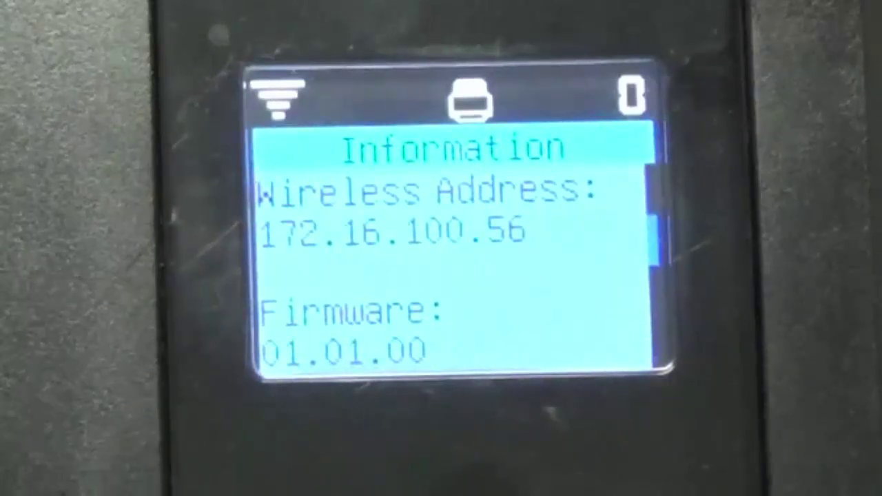